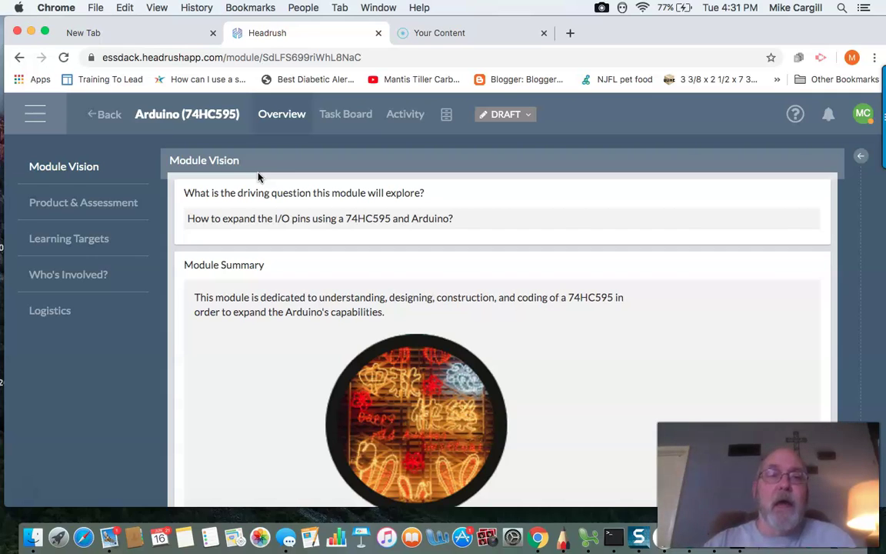
Look through the module's overview page from the driving question and learning targets to the people involved, logistics and resources
scroll(394, 283, down, 1)
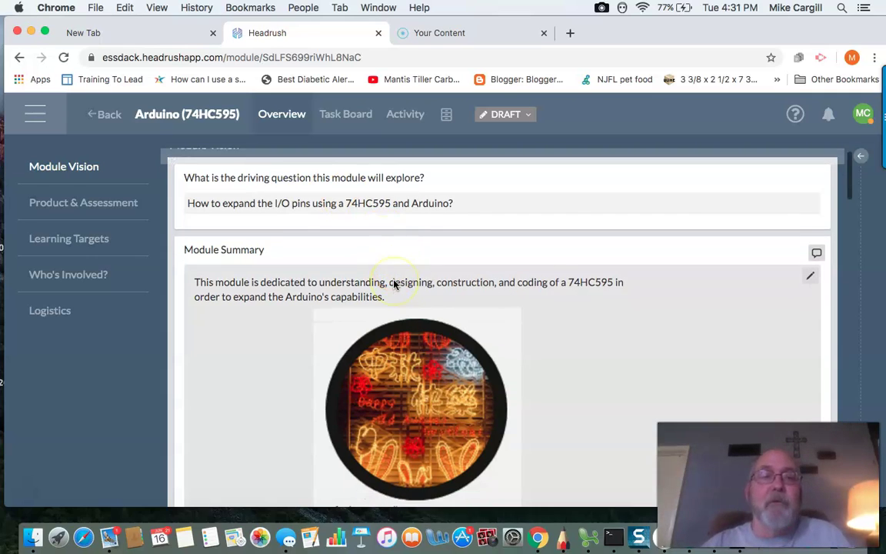
scroll(394, 284, up, 1)
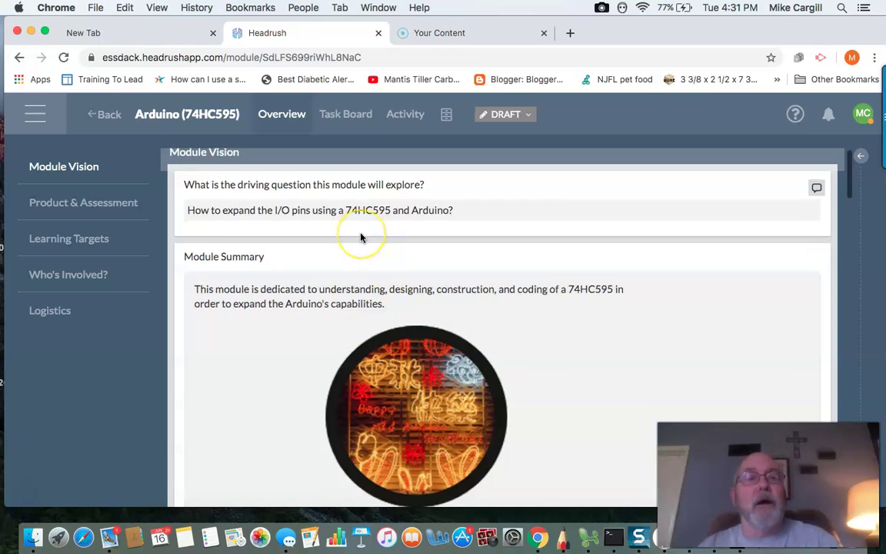
scroll(361, 237, down, 5)
scroll(361, 237, down, 10)
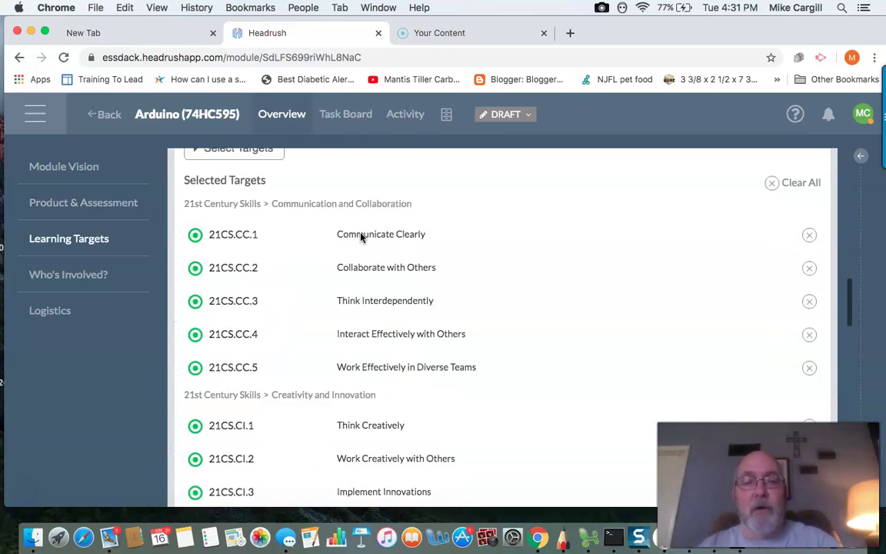
scroll(361, 237, down, 10)
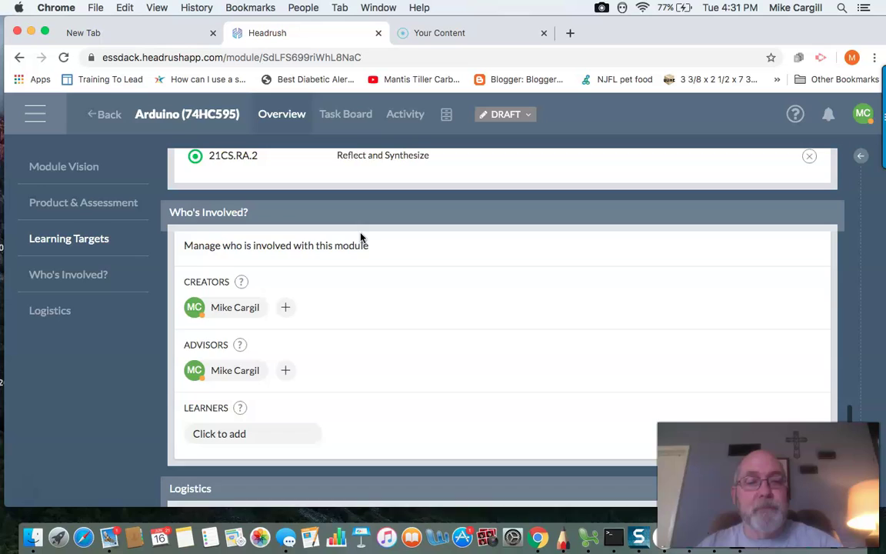
scroll(361, 238, down, 5)
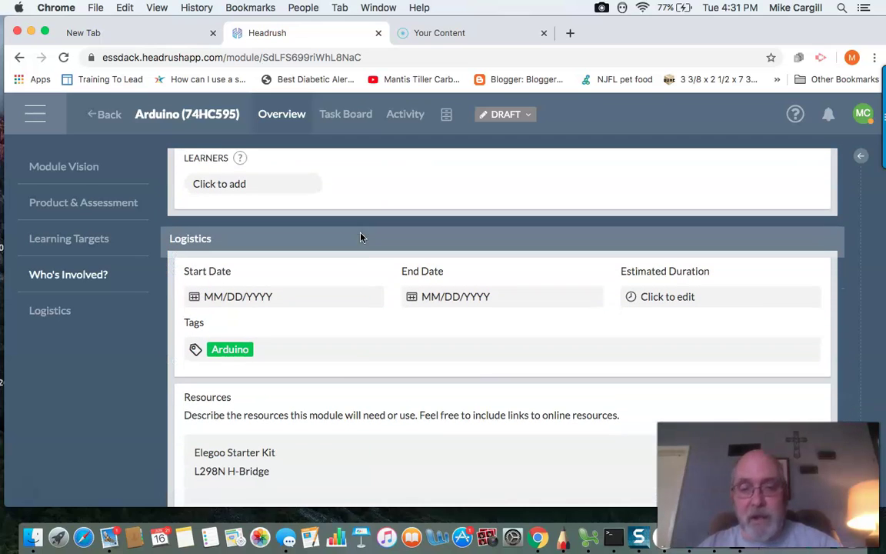
click(356, 270)
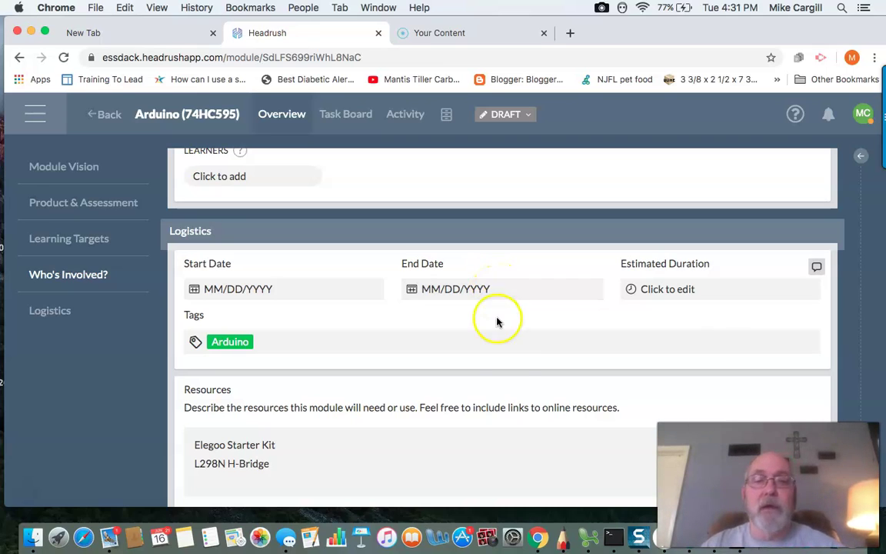
scroll(506, 367, down, 2)
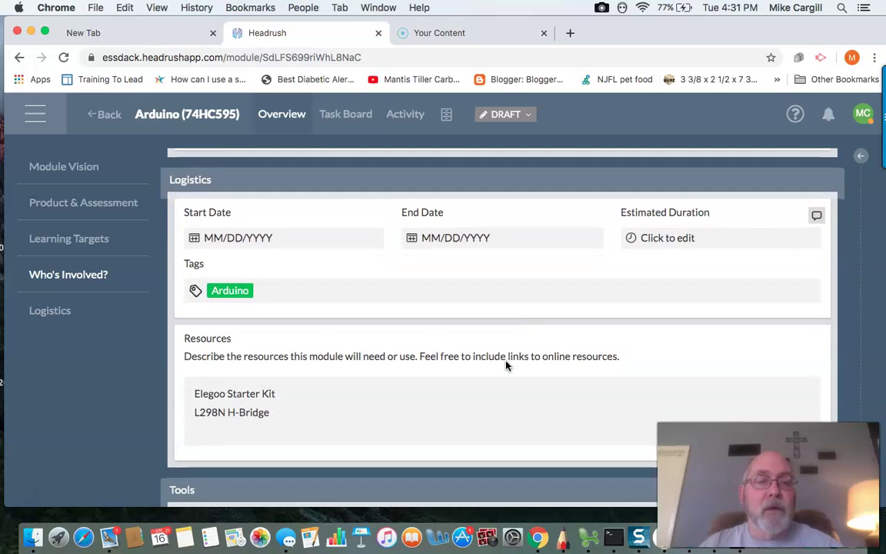
scroll(506, 366, up, 20)
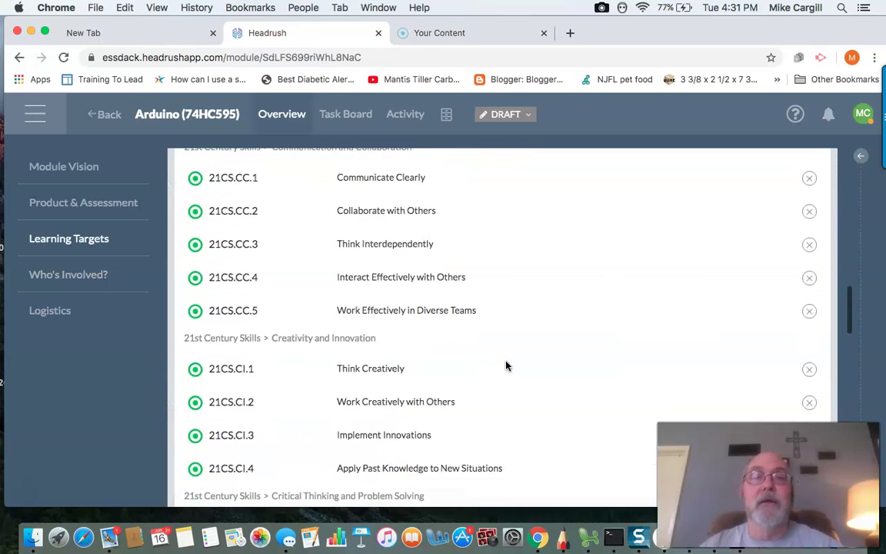
scroll(506, 366, up, 5)
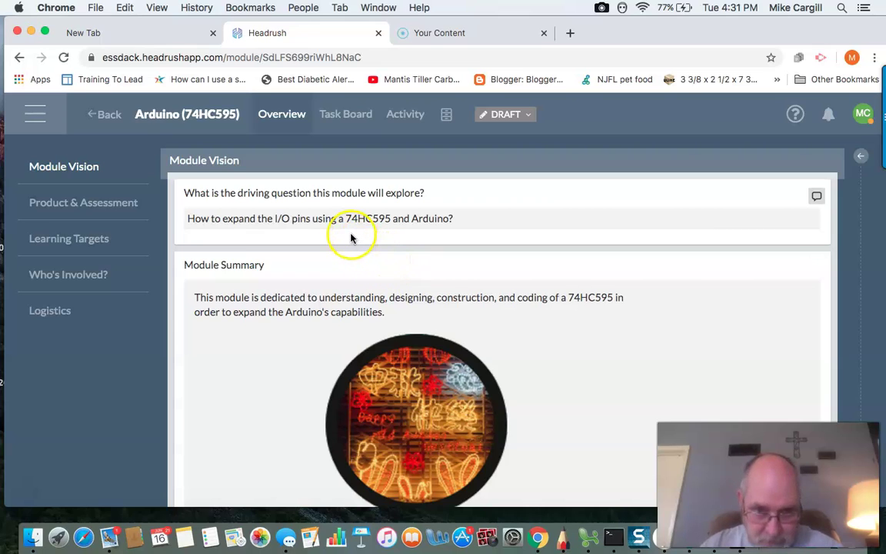
mouse_move(348, 225)
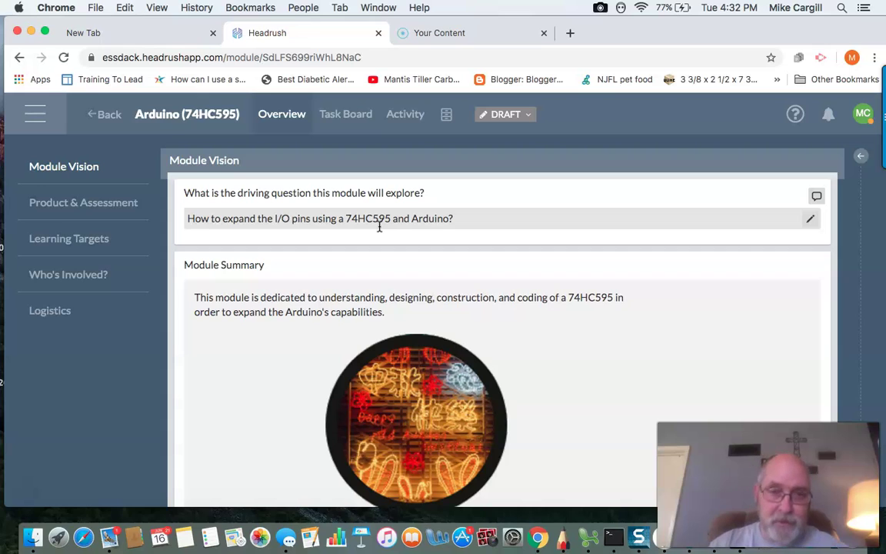
Review the Design 74HC595 task's details and wiring diagram on the module's task board, and close the task
click(353, 117)
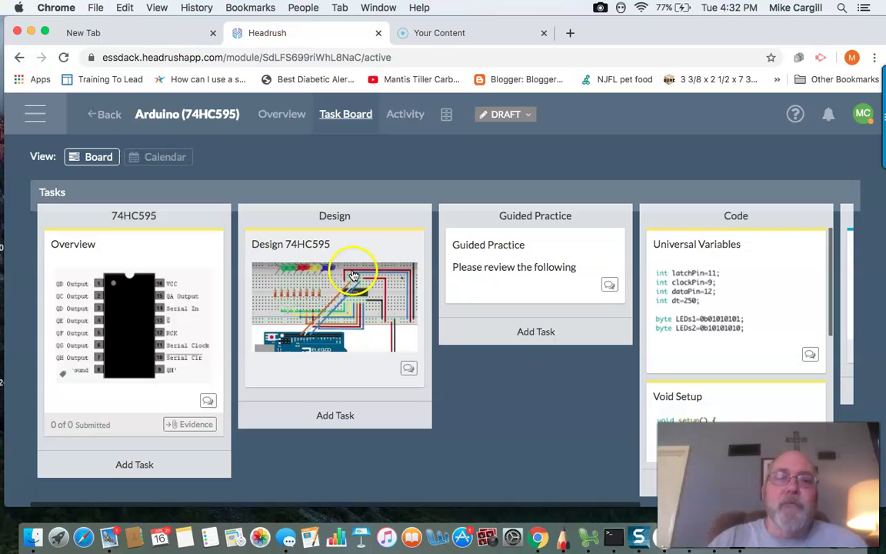
click(373, 335)
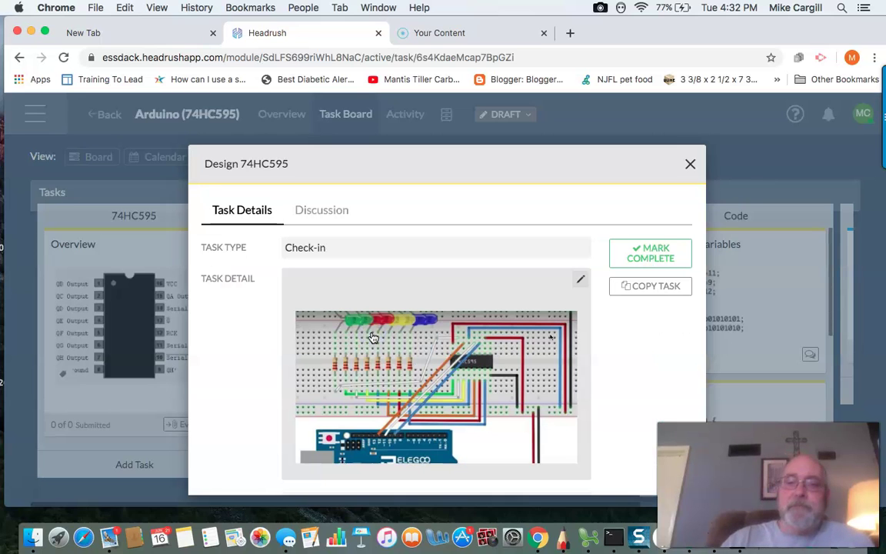
scroll(454, 339, down, 3)
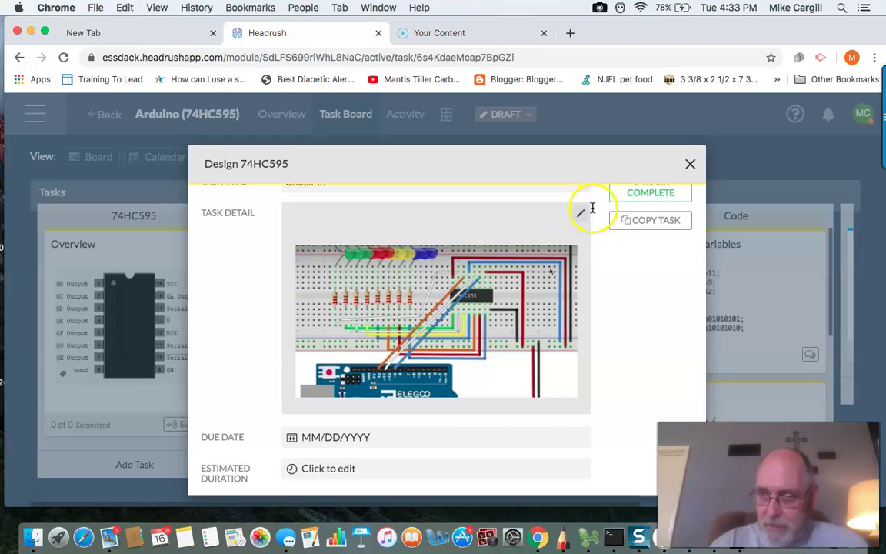
click(691, 164)
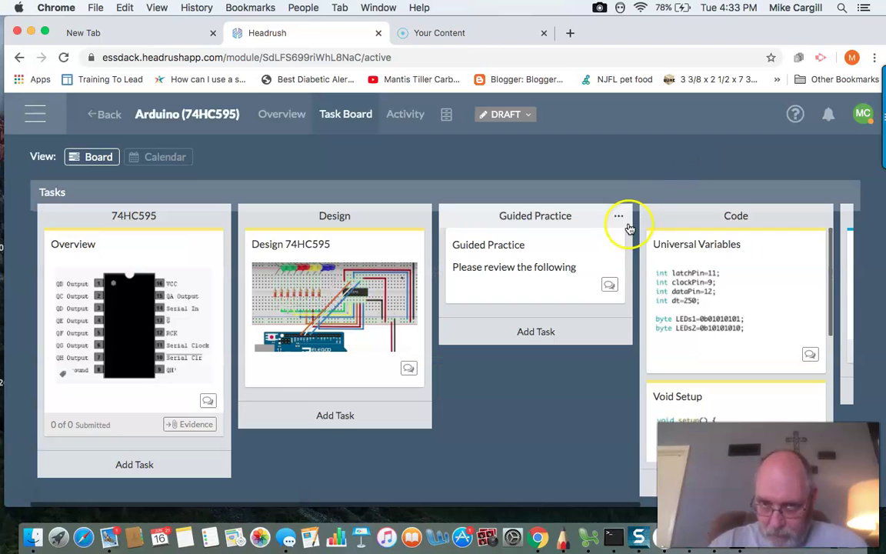
Review the Guided Practice task's details with its linked YouTube video, and close the task
click(577, 252)
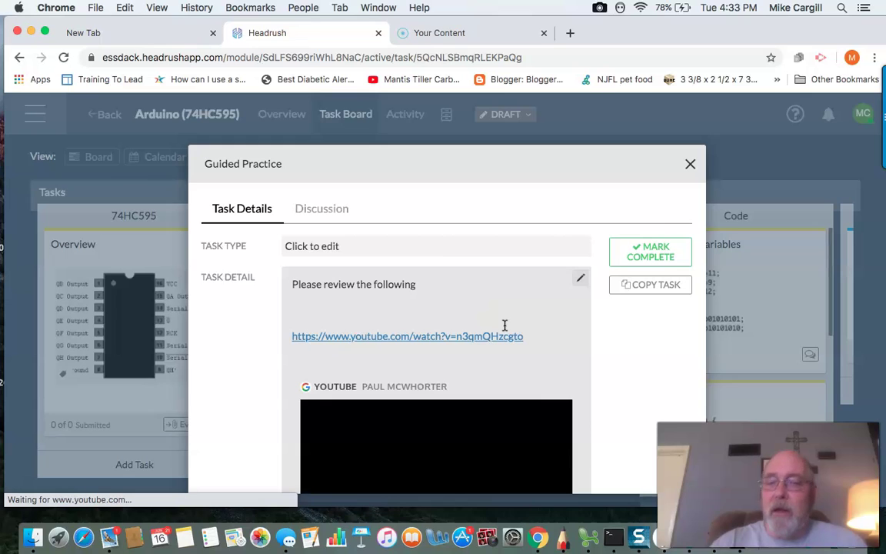
scroll(515, 370, down, 1)
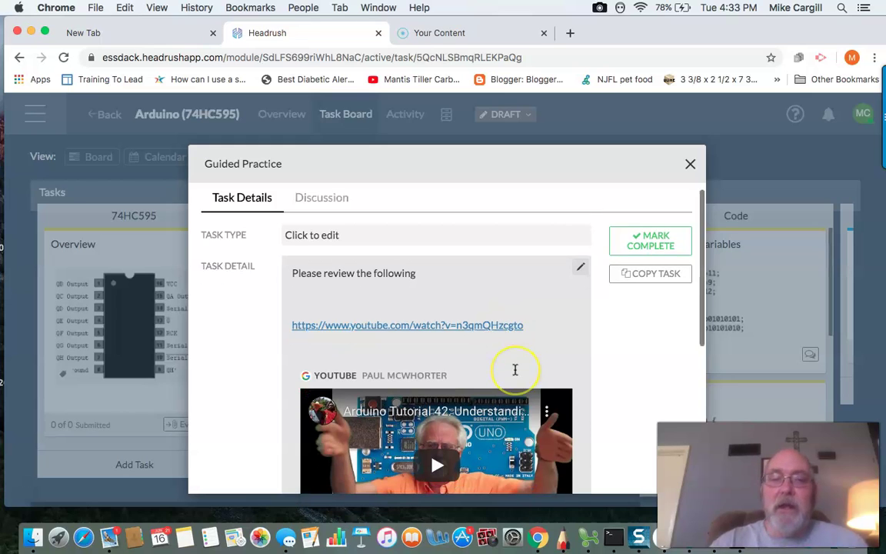
scroll(516, 370, down, 3)
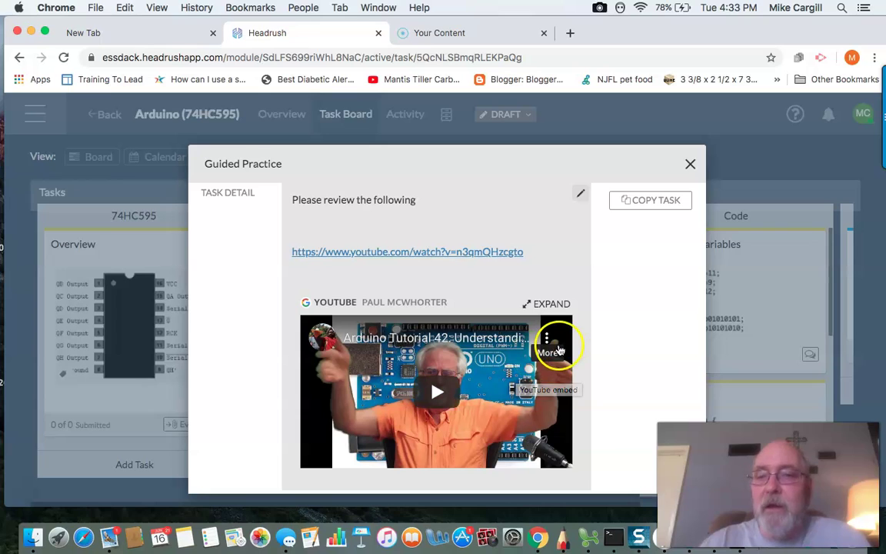
click(554, 282)
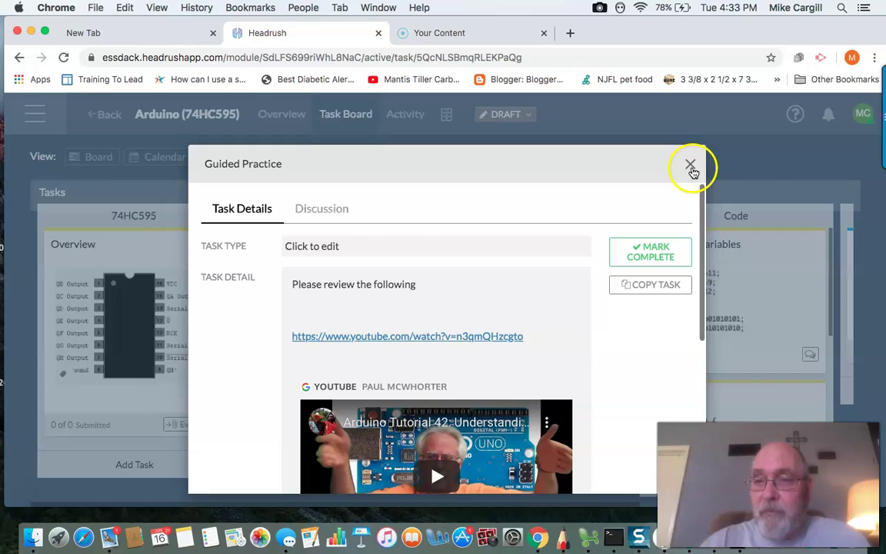
click(690, 164)
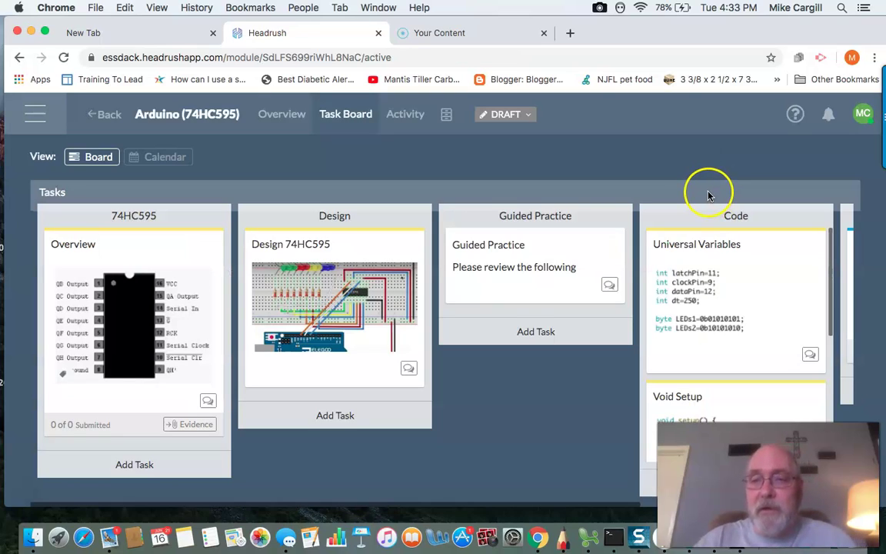
drag(707, 192, 566, 197)
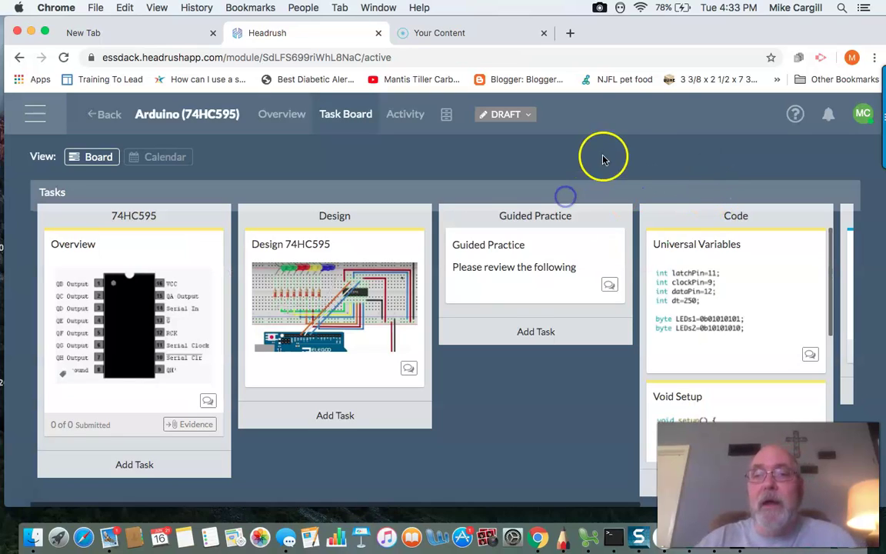
click(632, 50)
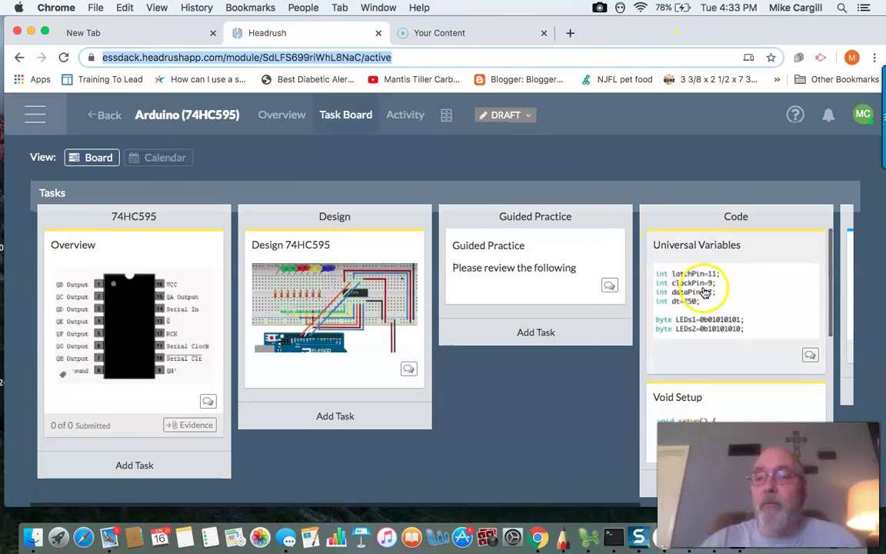
Examine the Universal Variables, Void Setup and Void Loop cards in the task board's Code column
scroll(705, 291, down, 3)
scroll(704, 287, down, 2)
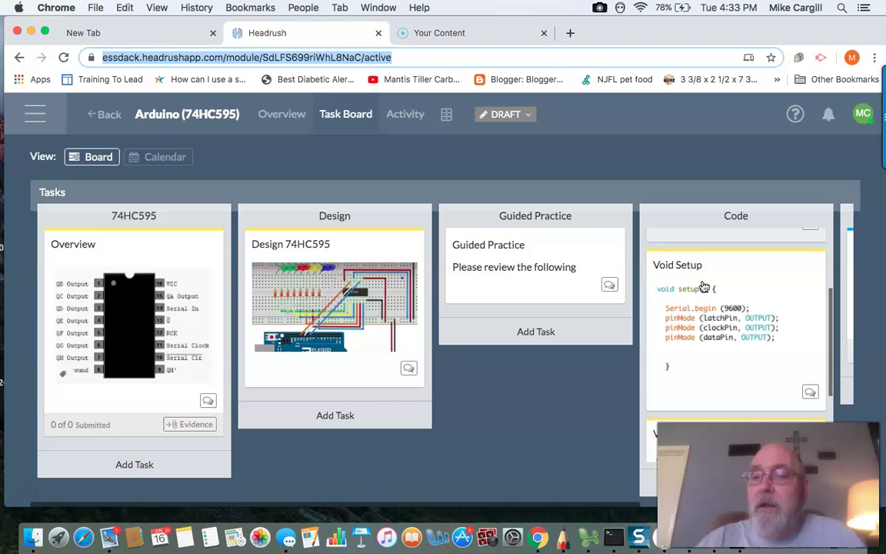
scroll(704, 287, down, 5)
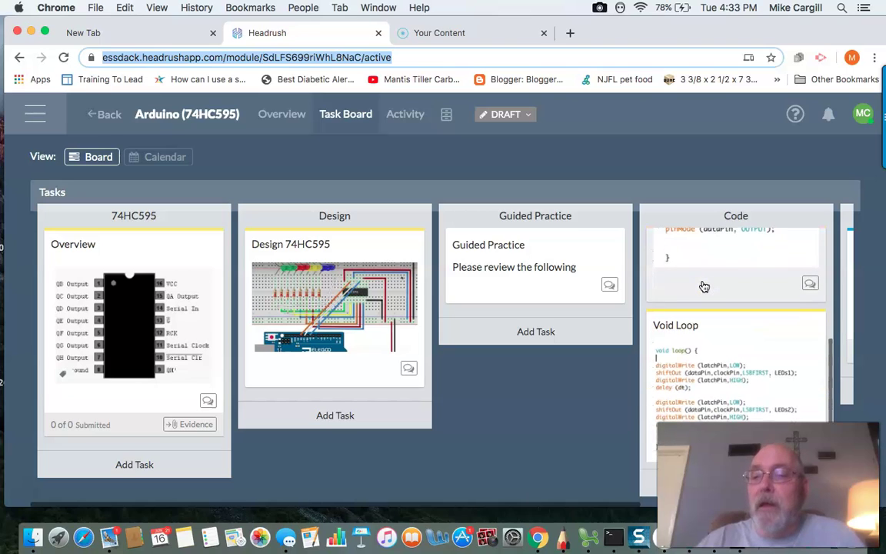
scroll(705, 287, up, 8)
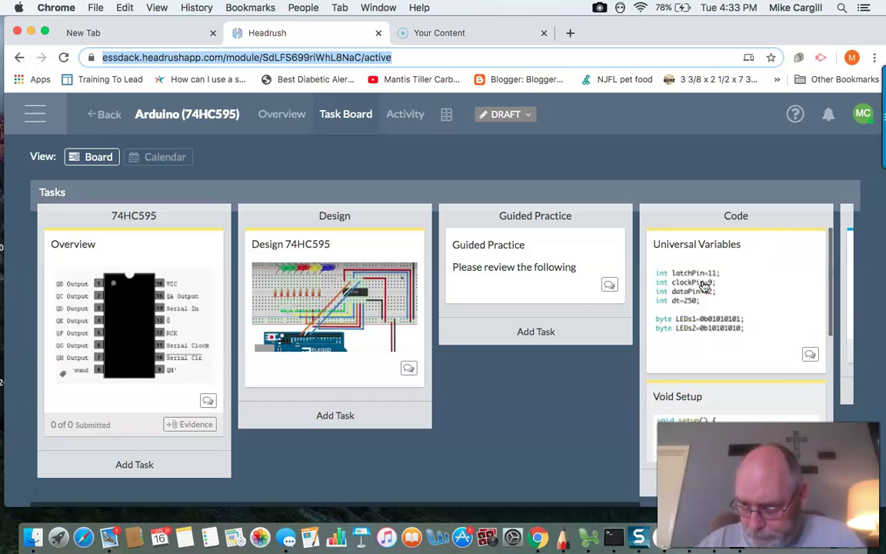
click(731, 297)
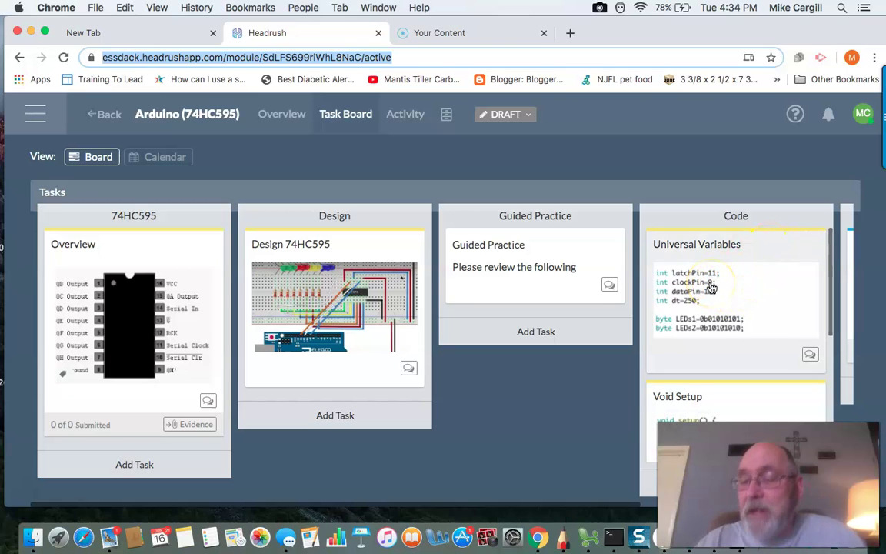
click(706, 293)
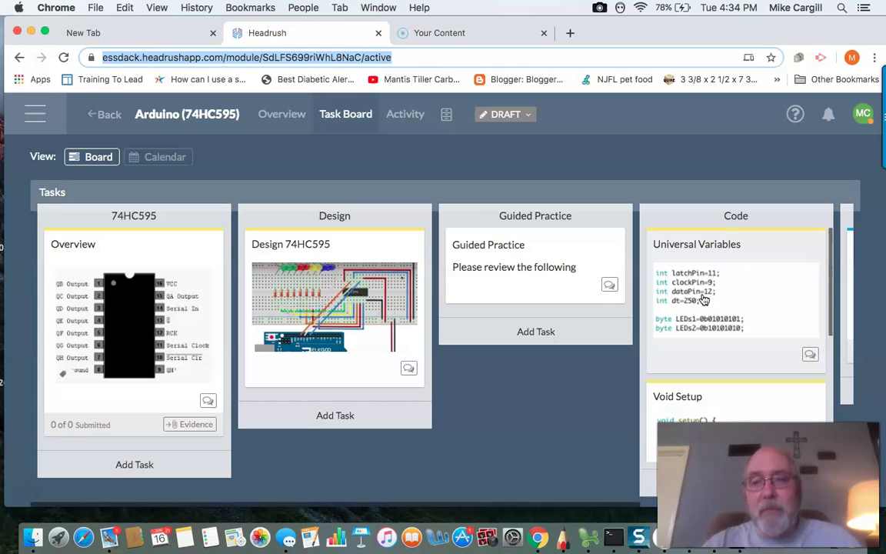
scroll(728, 322, down, 4)
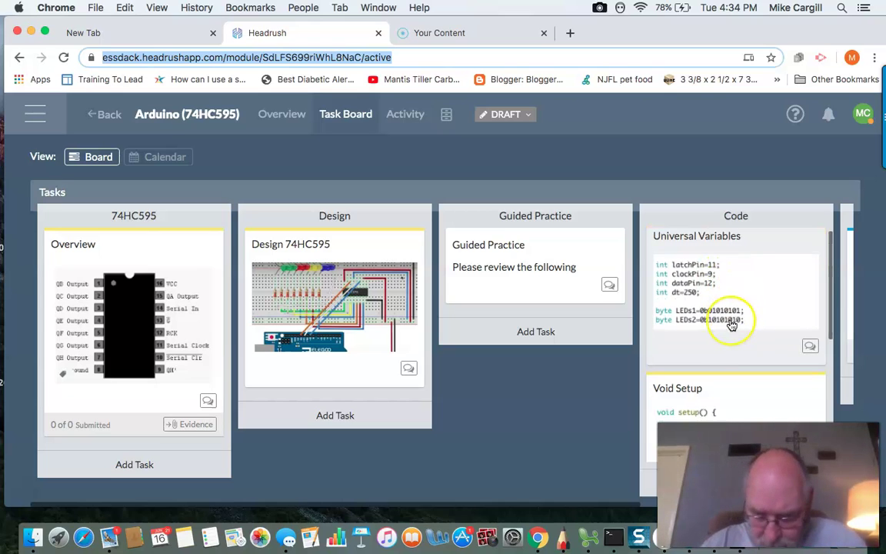
scroll(731, 325, up, 3)
scroll(731, 323, down, 1)
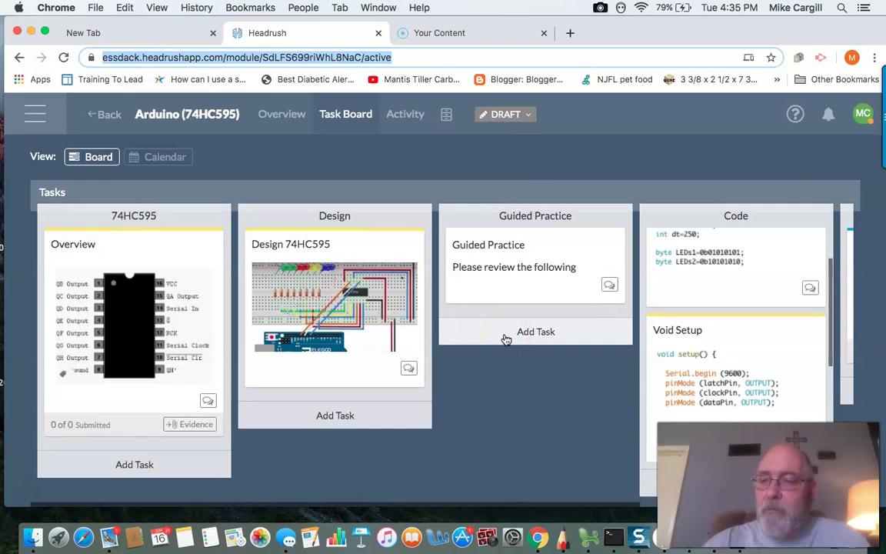
click(510, 337)
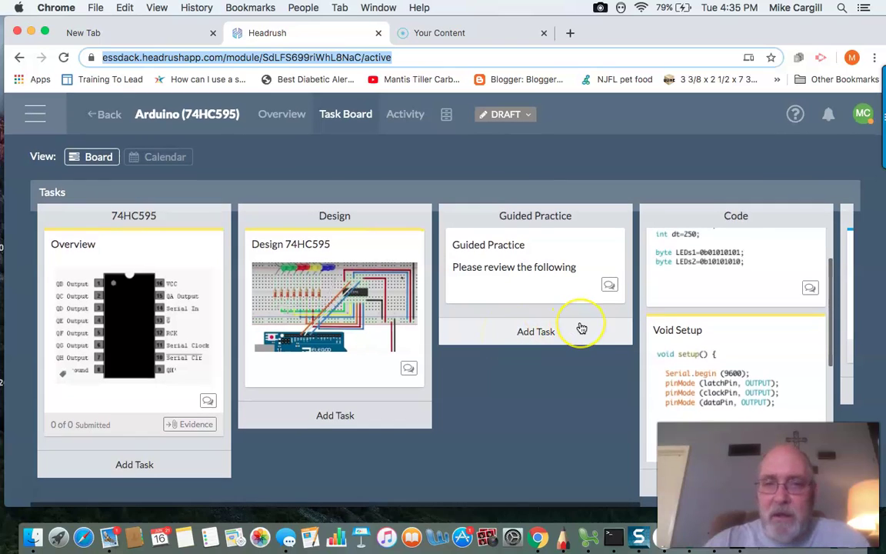
click(533, 336)
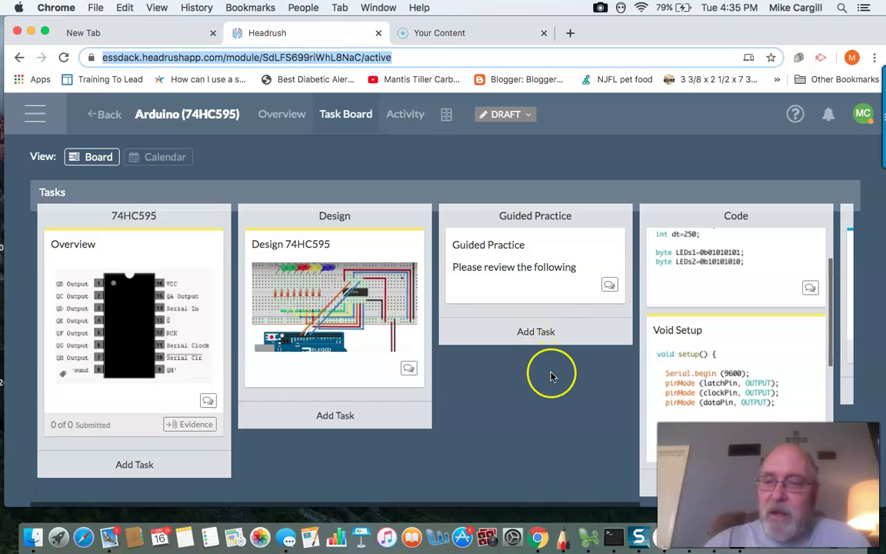
drag(625, 296, 618, 267)
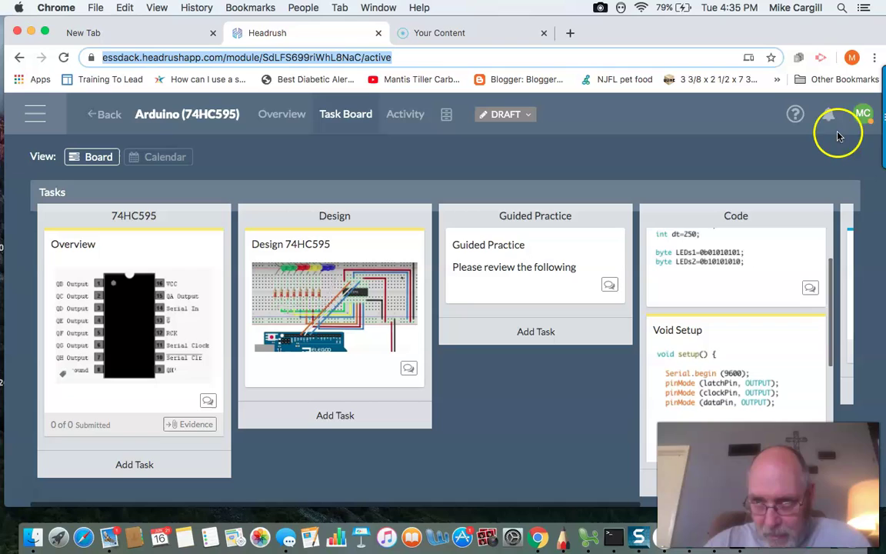